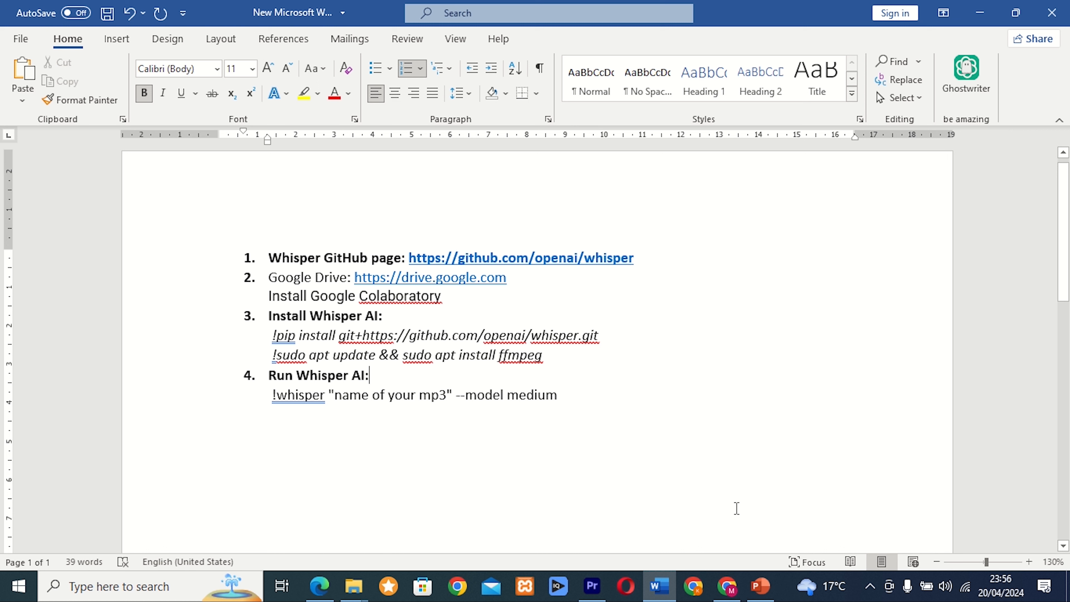
# Switch to Chrome, open Google Drive from the new tab page, and dismiss the dark mode offer.
pyautogui.click(729, 585)
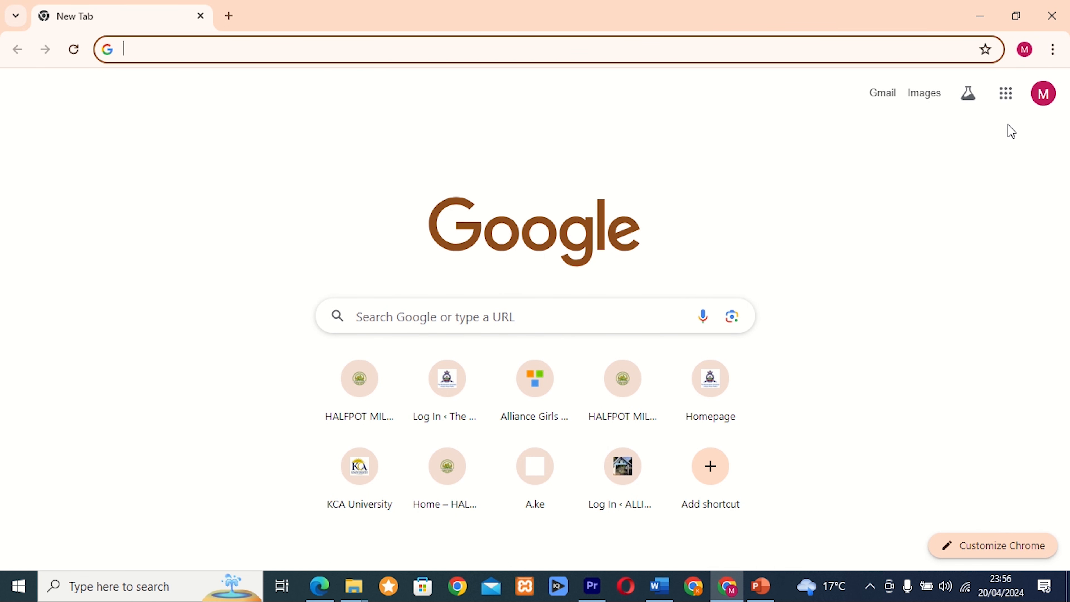
pyautogui.click(1007, 96)
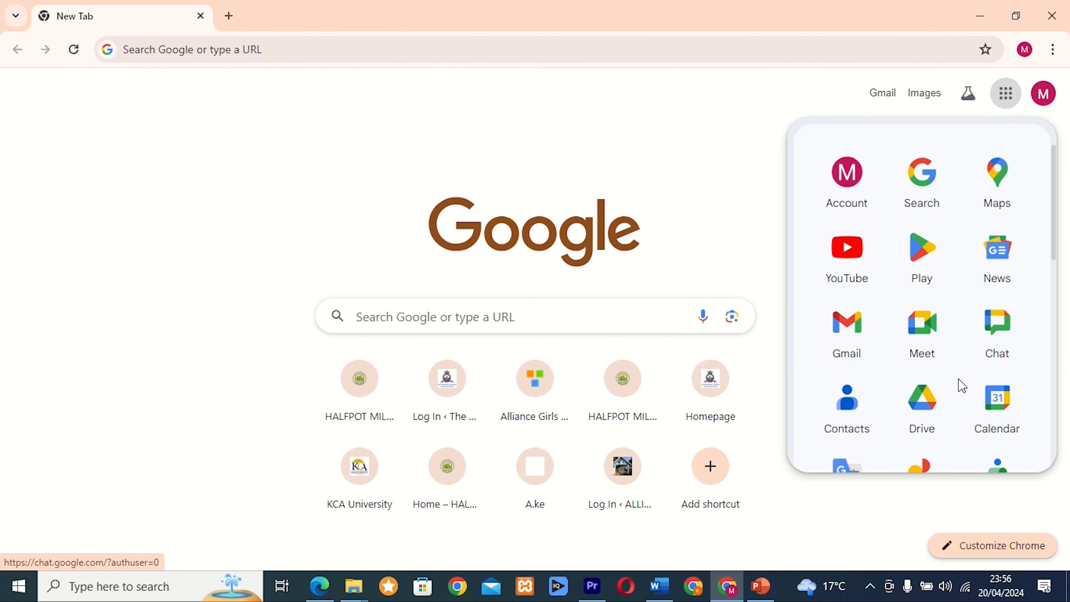
pyautogui.click(941, 424)
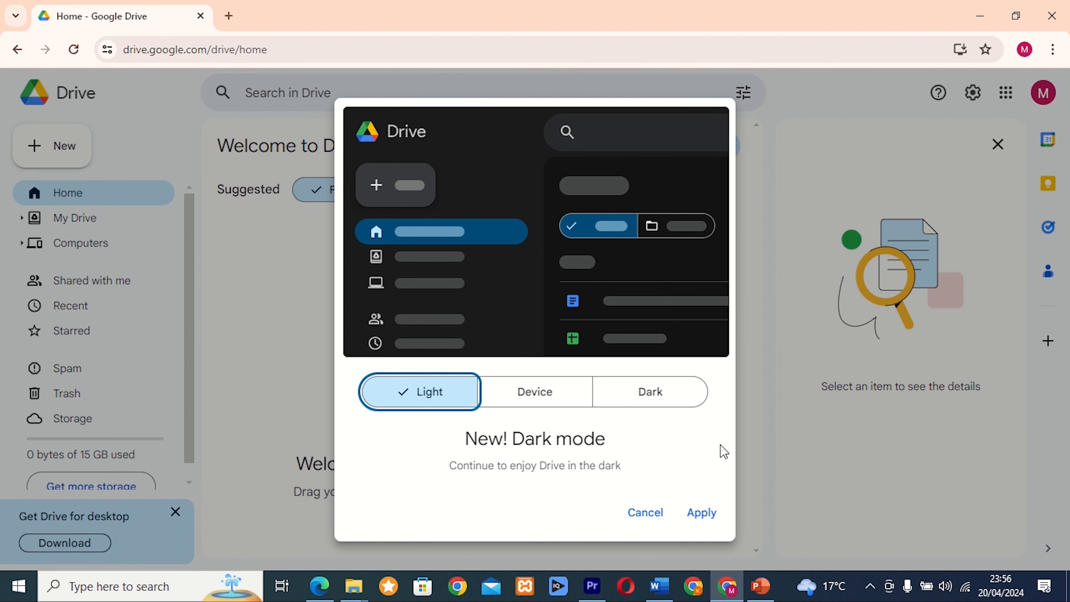
pyautogui.click(648, 515)
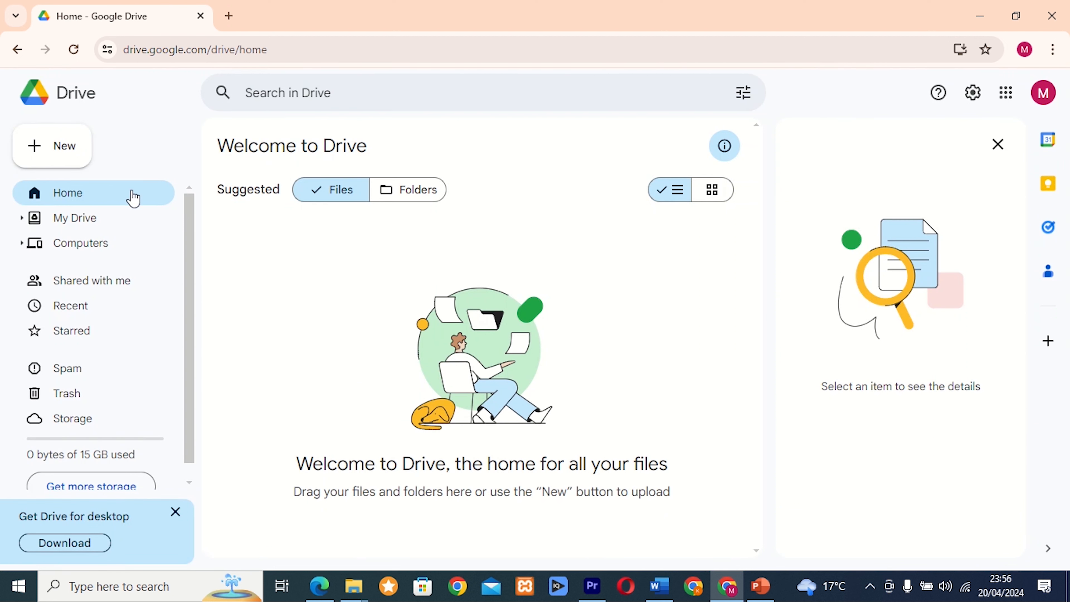
# Open the Google Workspace Marketplace from Drive to connect more apps.
pyautogui.click(65, 147)
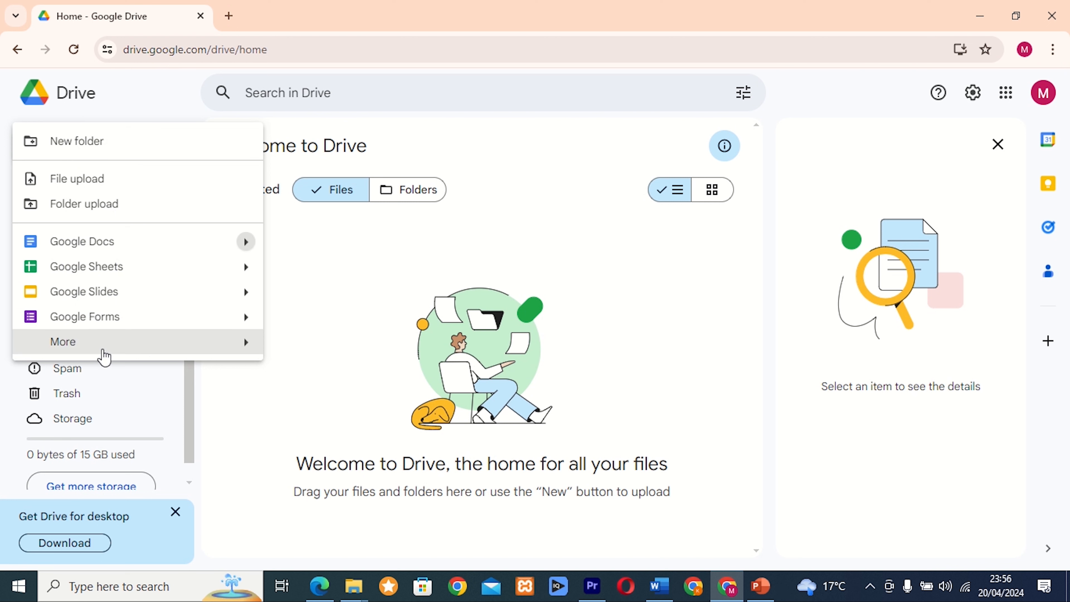
pyautogui.moveTo(134, 353)
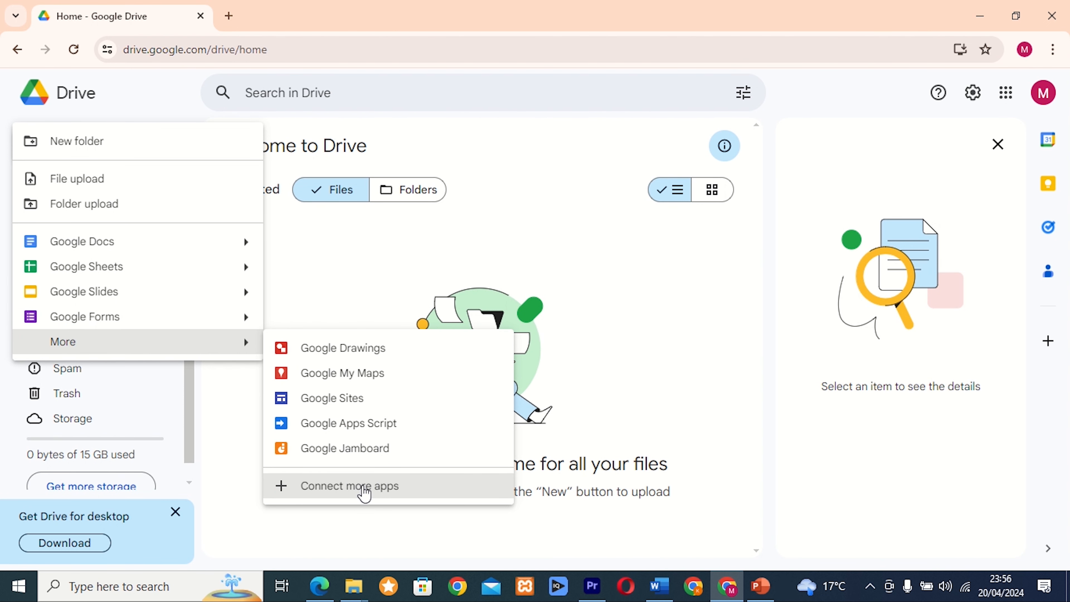
pyautogui.click(364, 489)
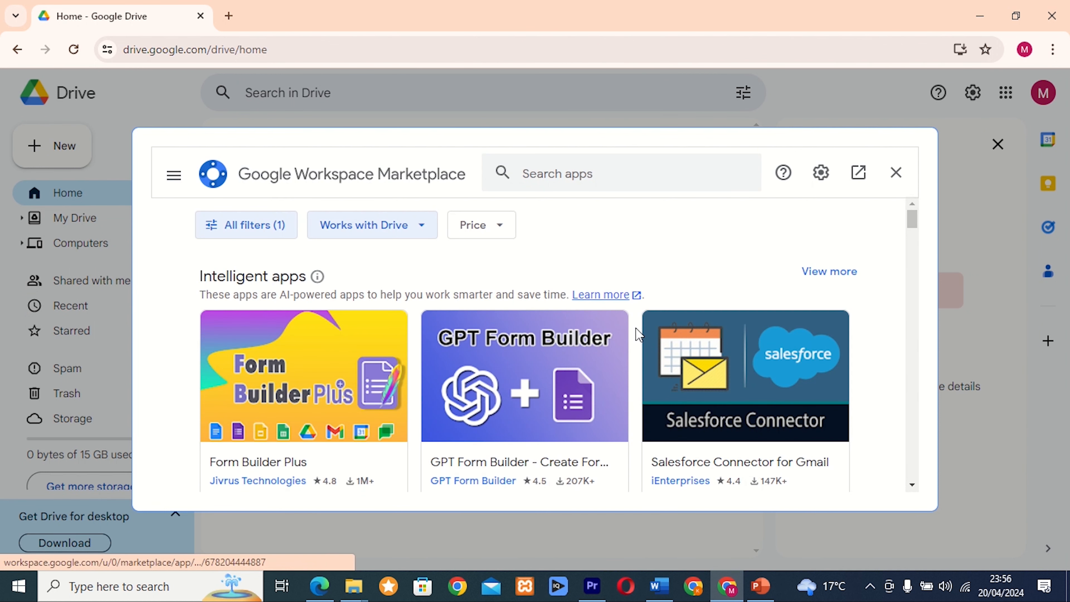
# Search the marketplace for "google colaboratory", checking the app's name in the Word notes.
pyautogui.click(603, 178)
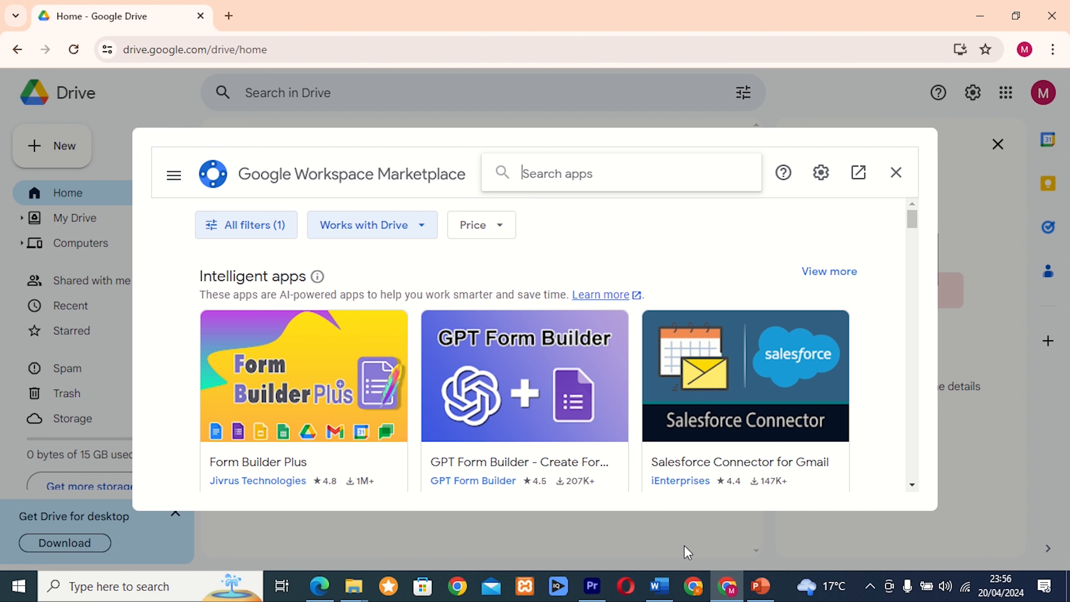
pyautogui.click(657, 590)
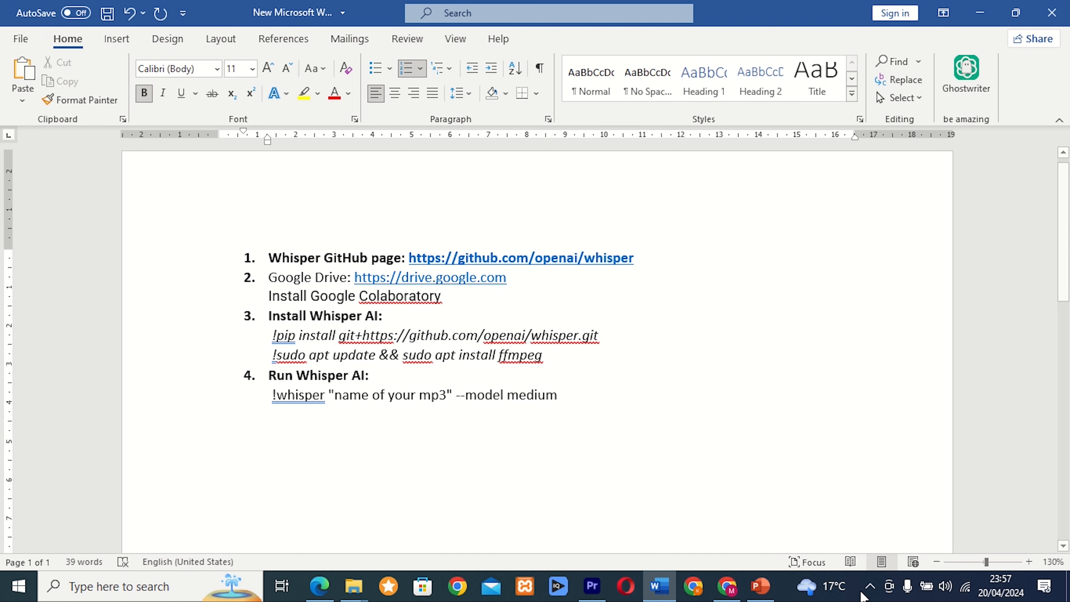
pyautogui.click(734, 593)
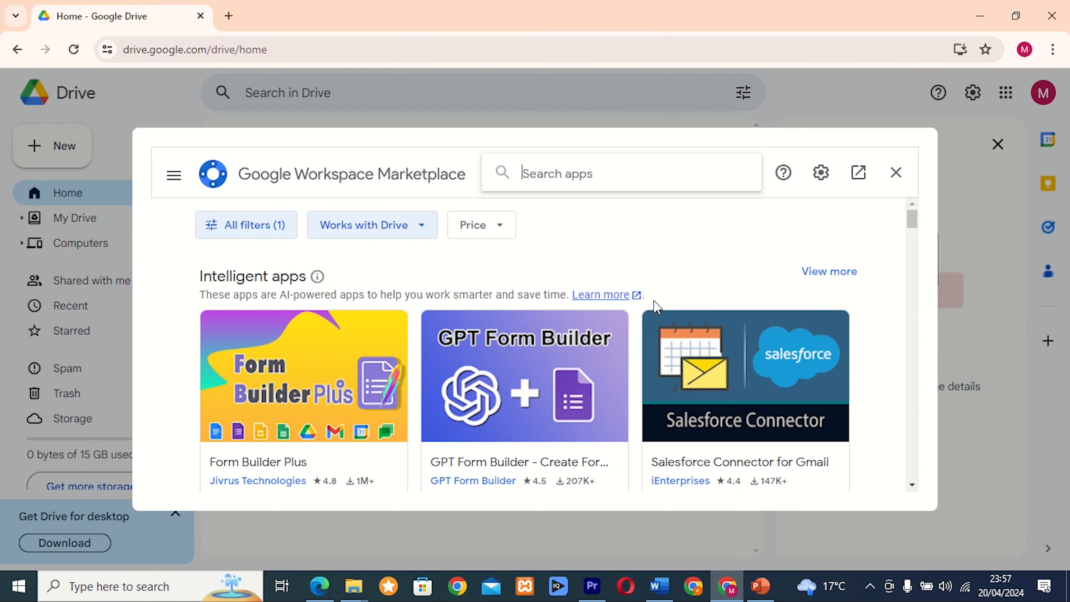
pyautogui.write('goo')
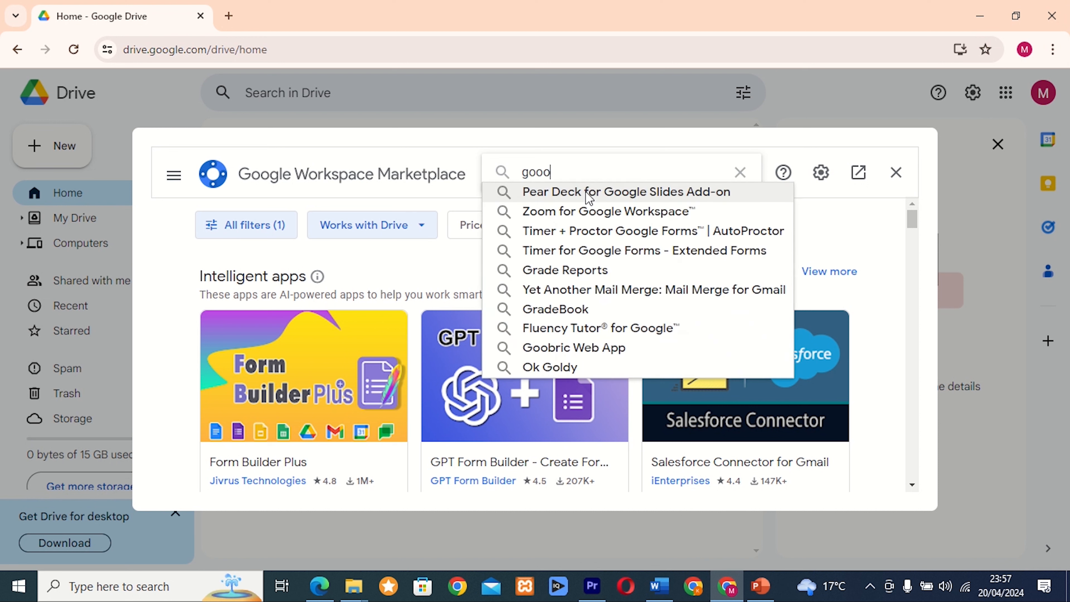
pyautogui.write('g')
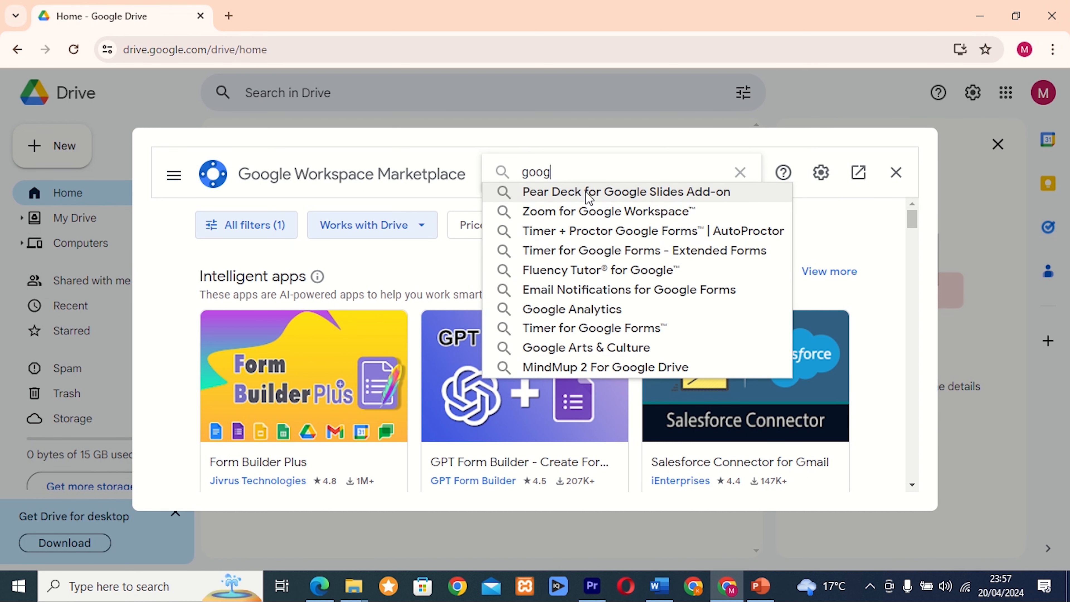
pyautogui.write('le cola')
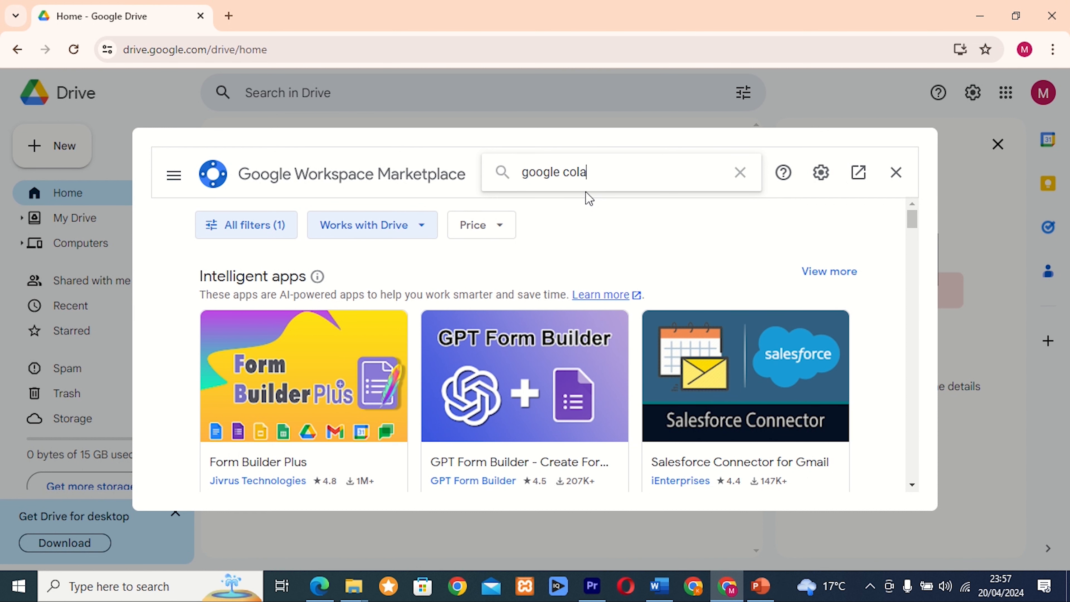
pyautogui.write('boratory')
pyautogui.press('Return')
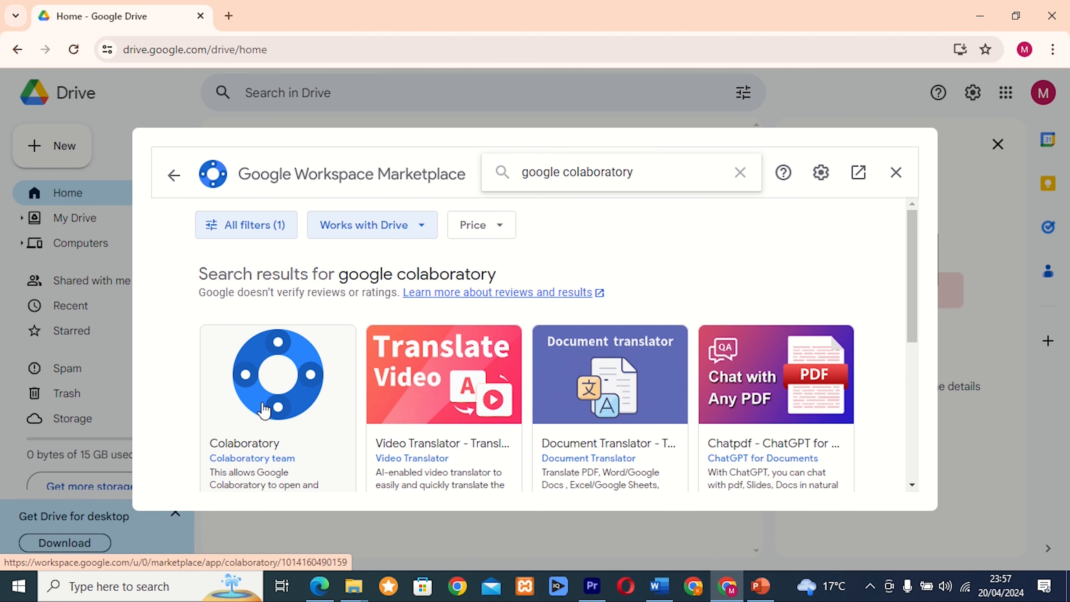
# Install the Colaboratory app, granting it permission and signing in with the Google account.
pyautogui.click(270, 389)
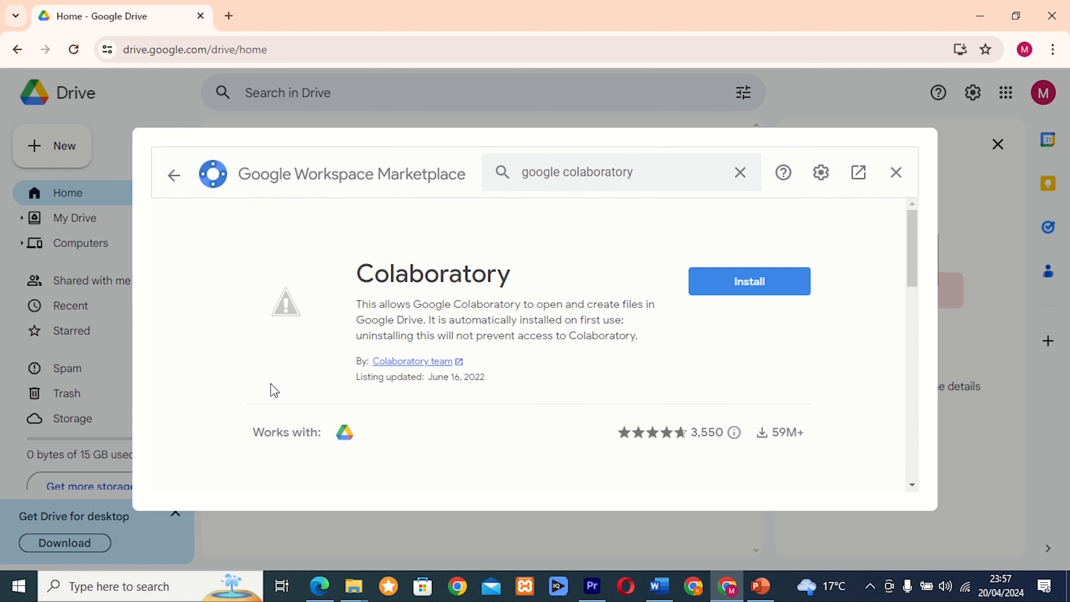
pyautogui.click(750, 279)
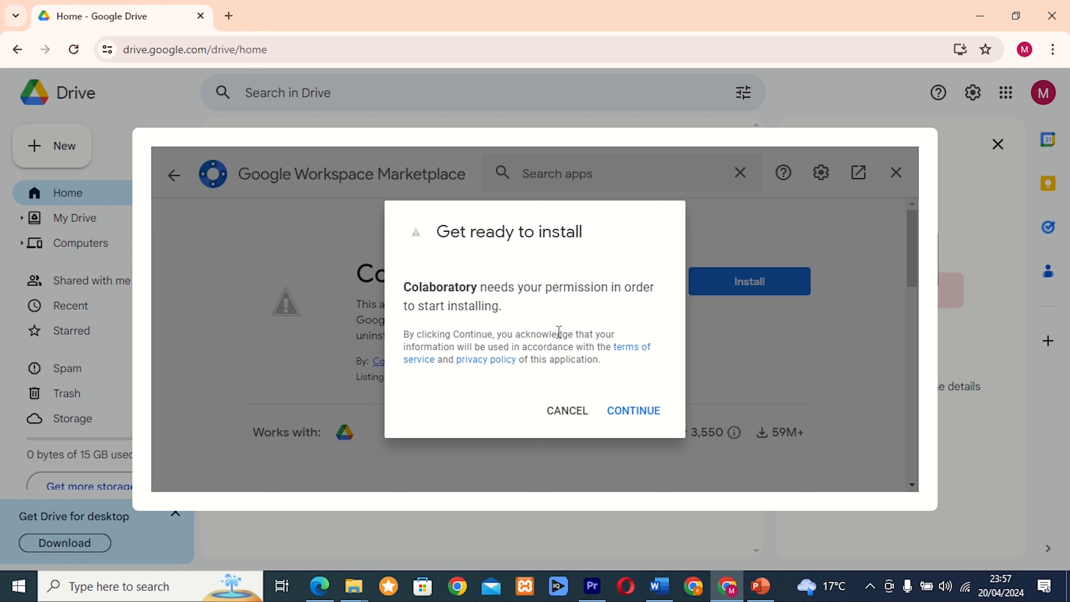
pyautogui.click(636, 423)
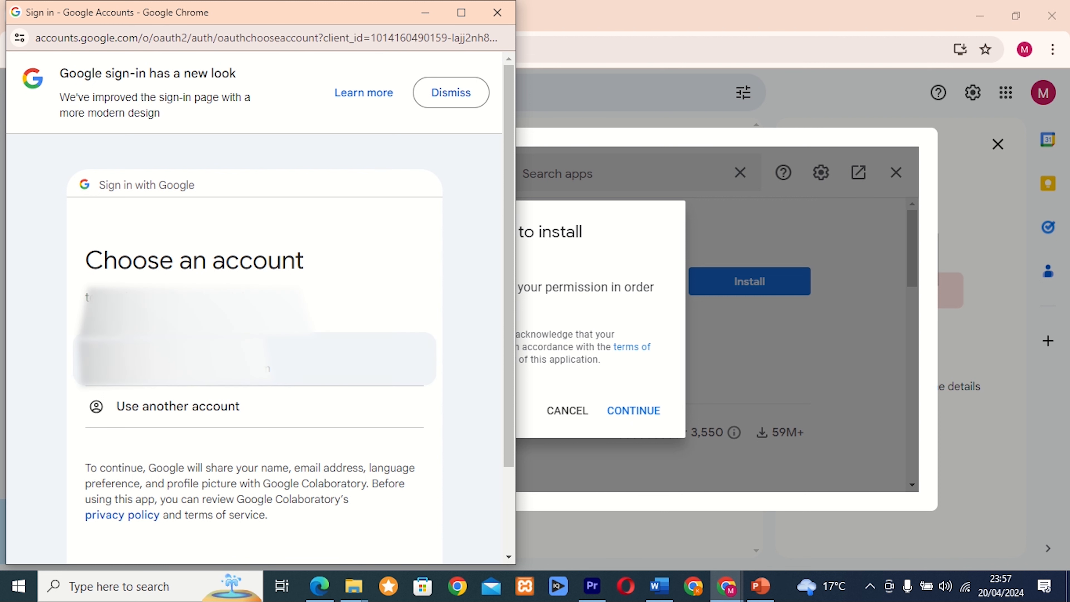
pyautogui.click(168, 359)
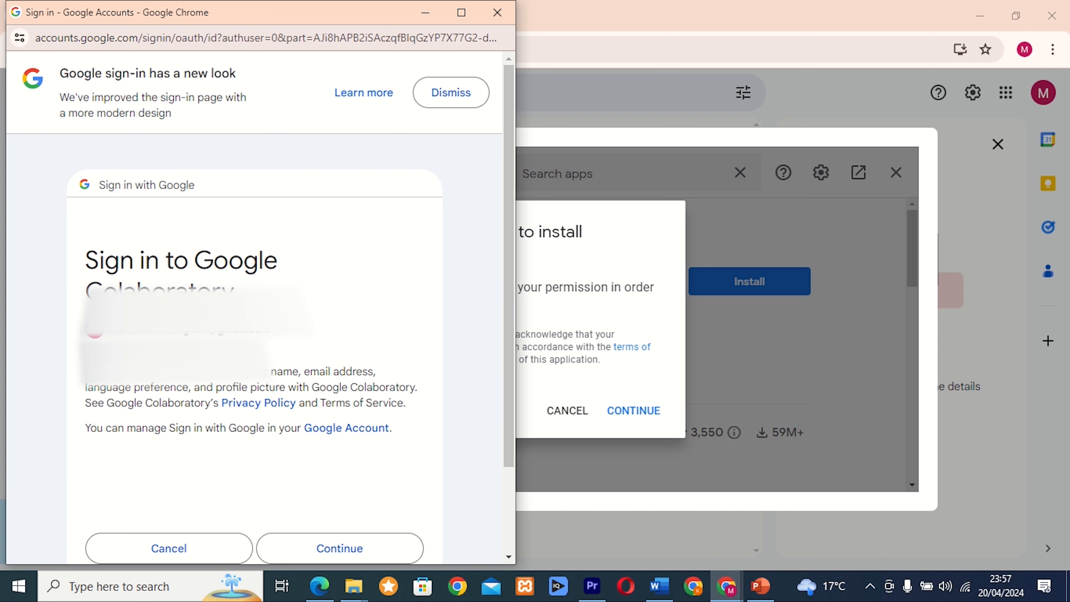
pyautogui.click(356, 548)
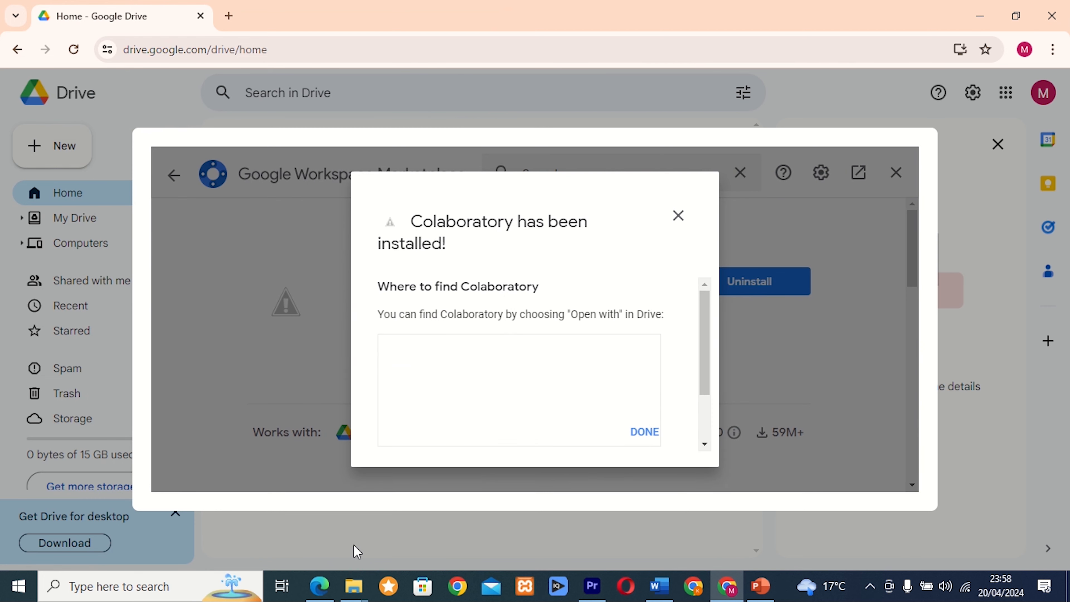
# Finish the installation with Google Colaboratory as the default app for files it can open, and close the marketplace.
pyautogui.click(643, 434)
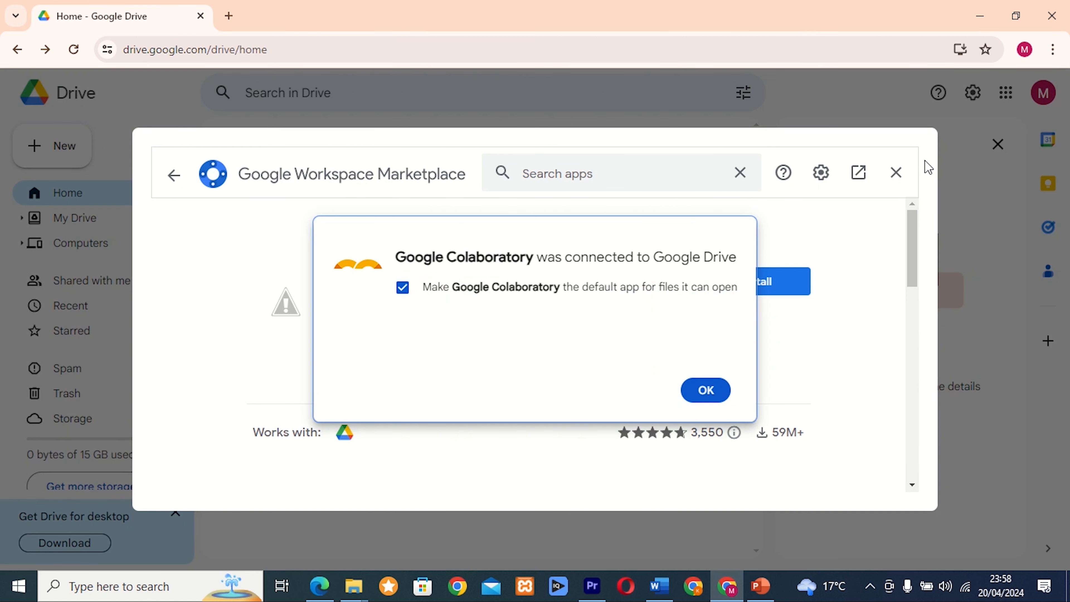
pyautogui.click(706, 390)
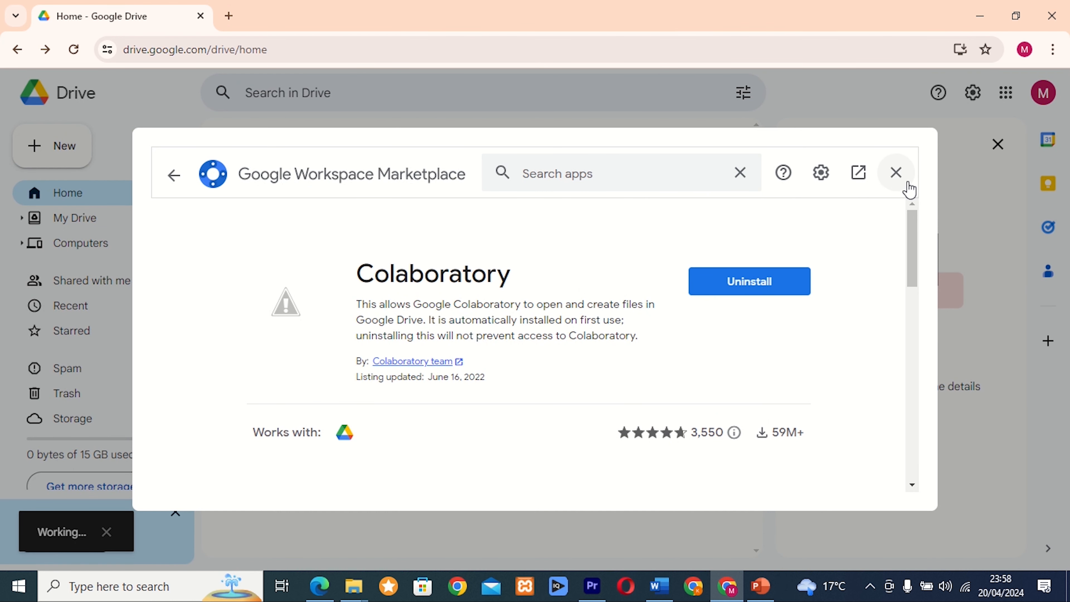
pyautogui.click(897, 174)
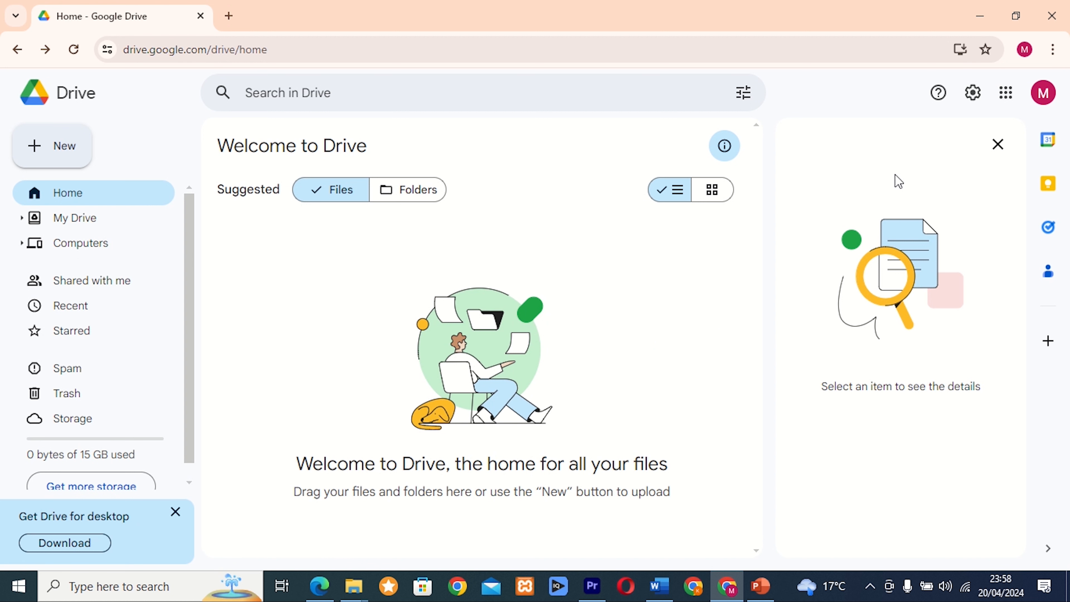
# Create a new Google Colaboratory notebook from Drive.
pyautogui.click(72, 149)
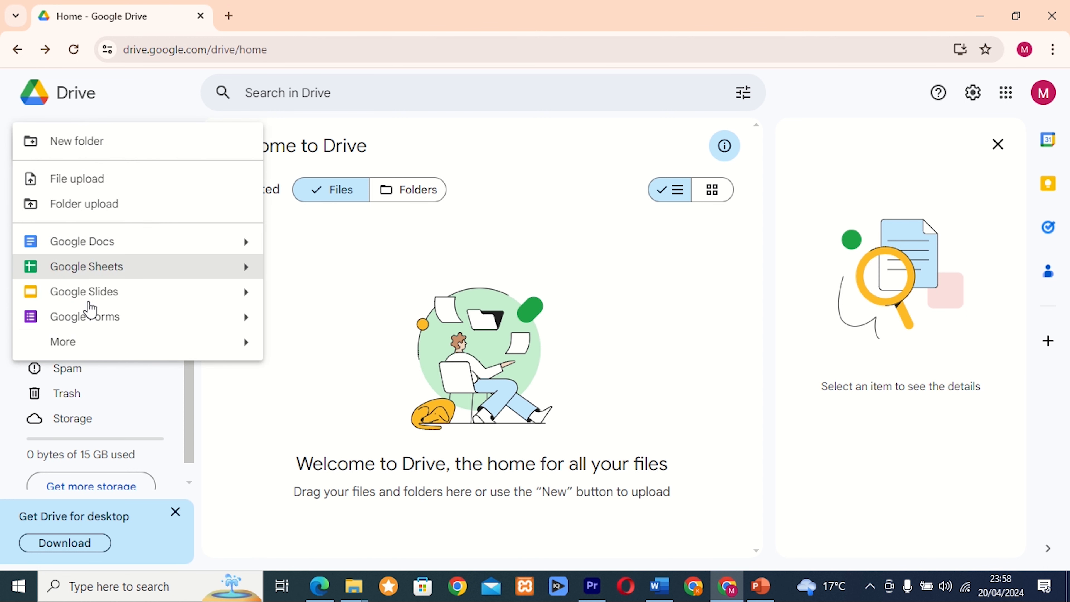
pyautogui.moveTo(113, 348)
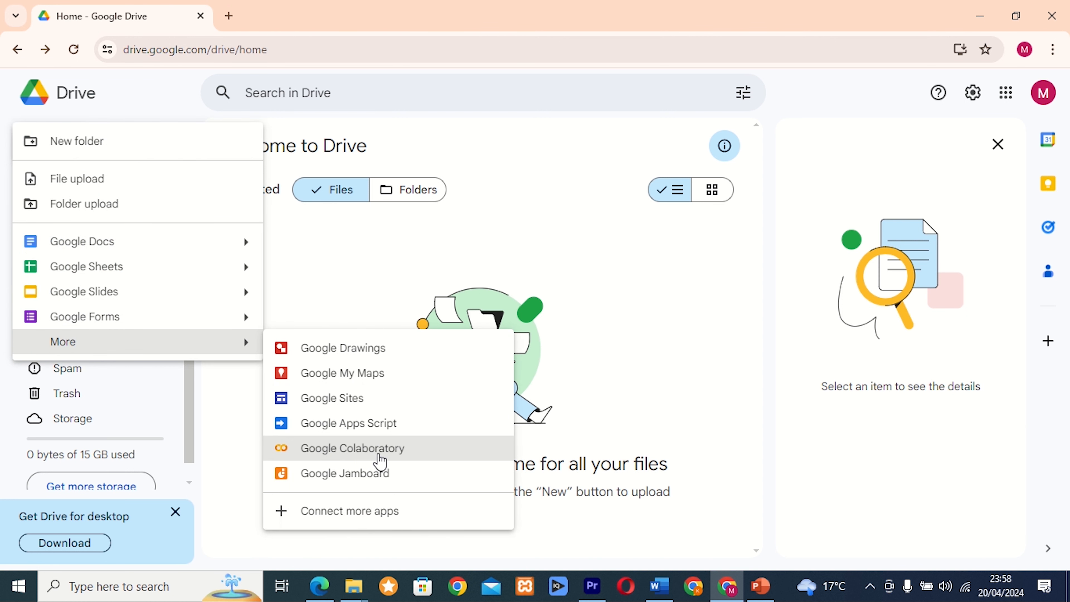
pyautogui.click(366, 459)
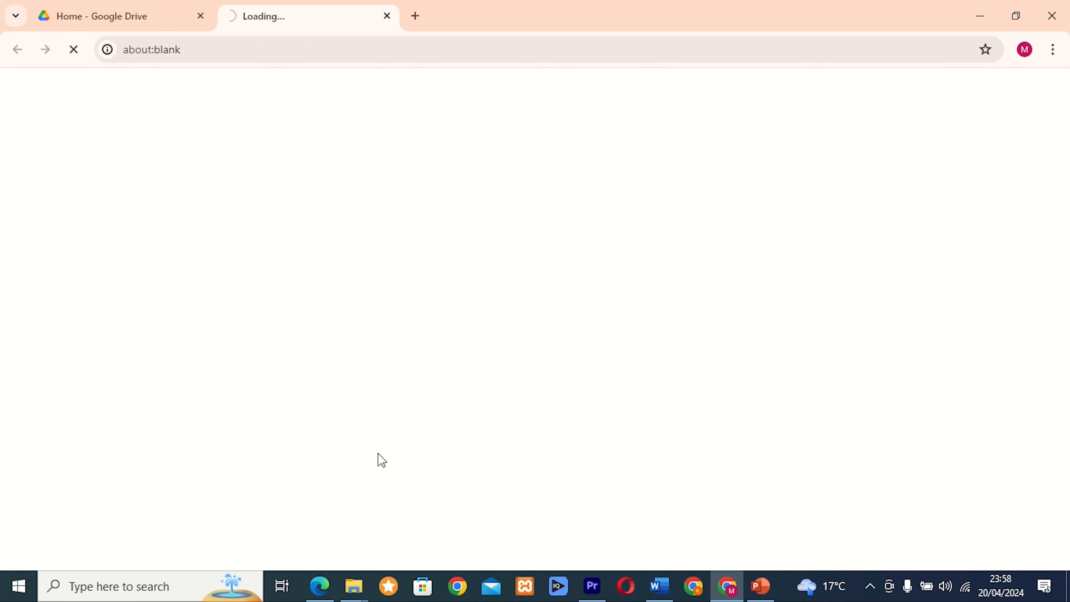
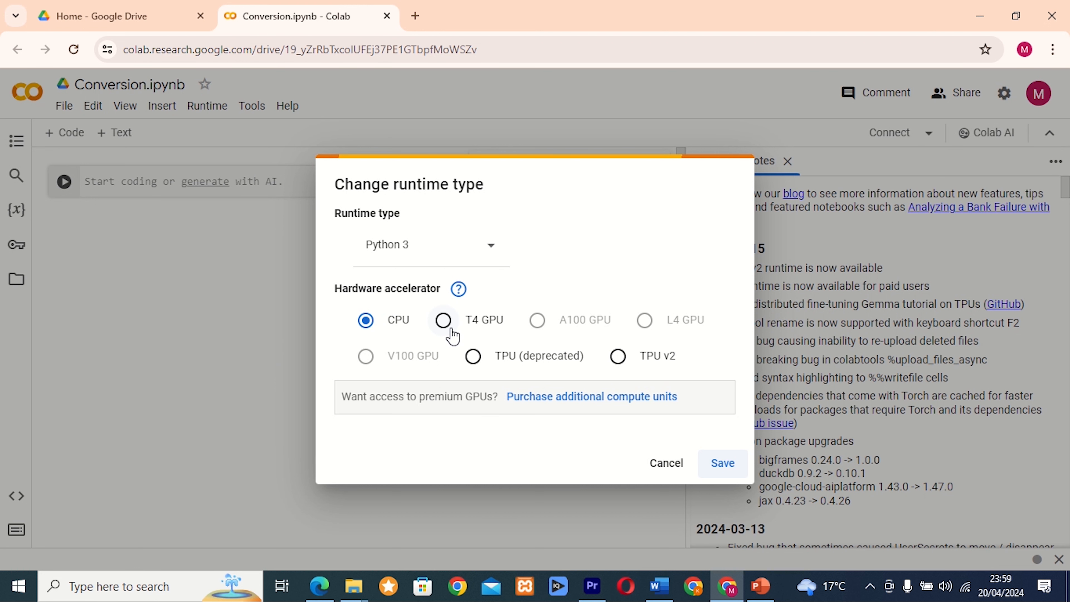
# Set the notebook's hardware accelerator to T4 GPU, save the runtime type, and close the release notes.
pyautogui.click(449, 328)
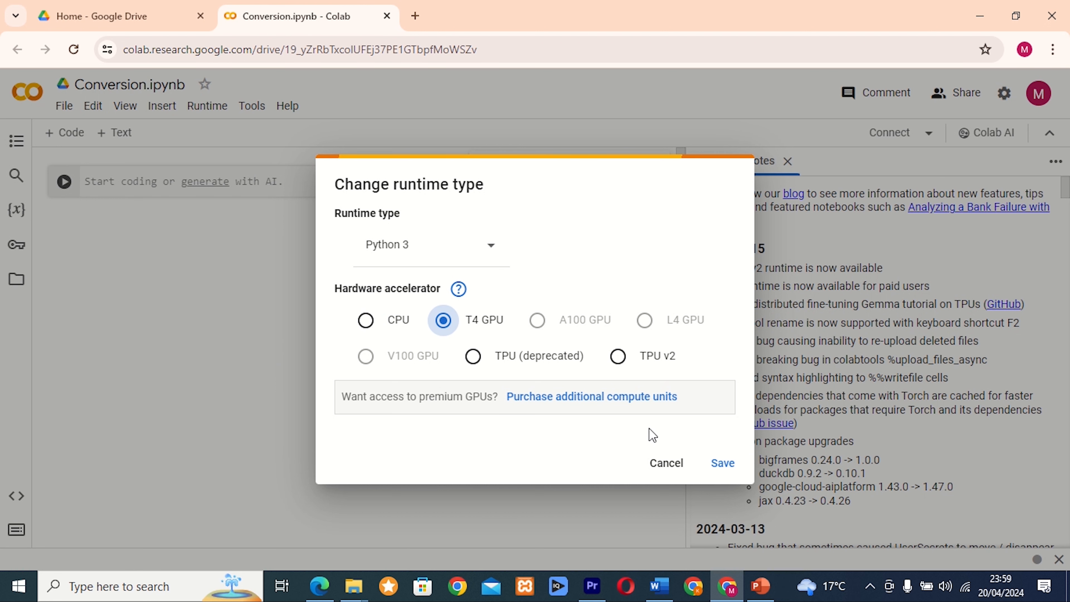
pyautogui.click(730, 463)
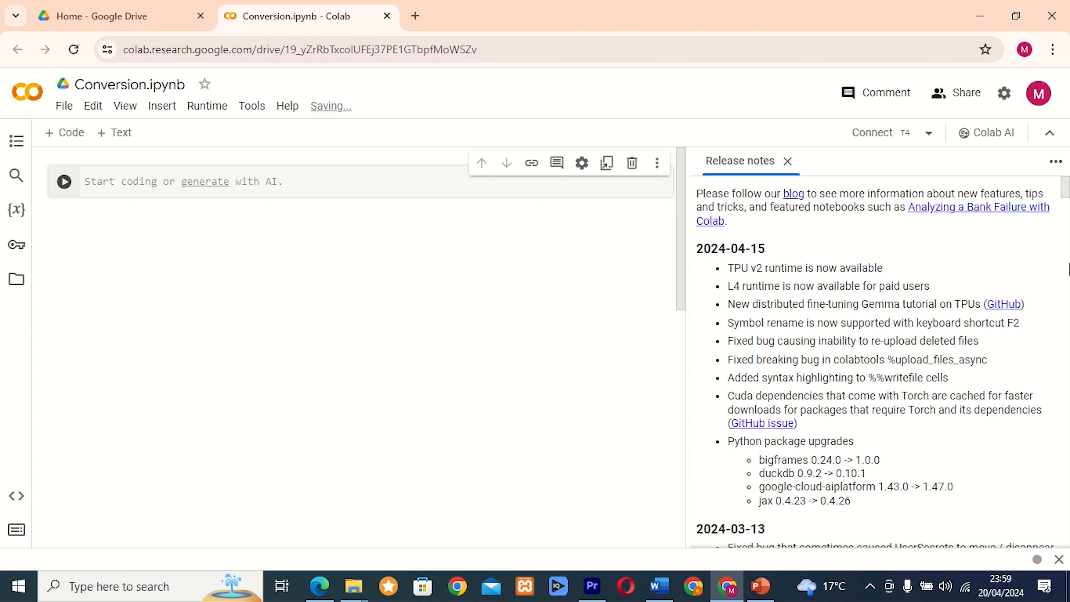
pyautogui.click(791, 166)
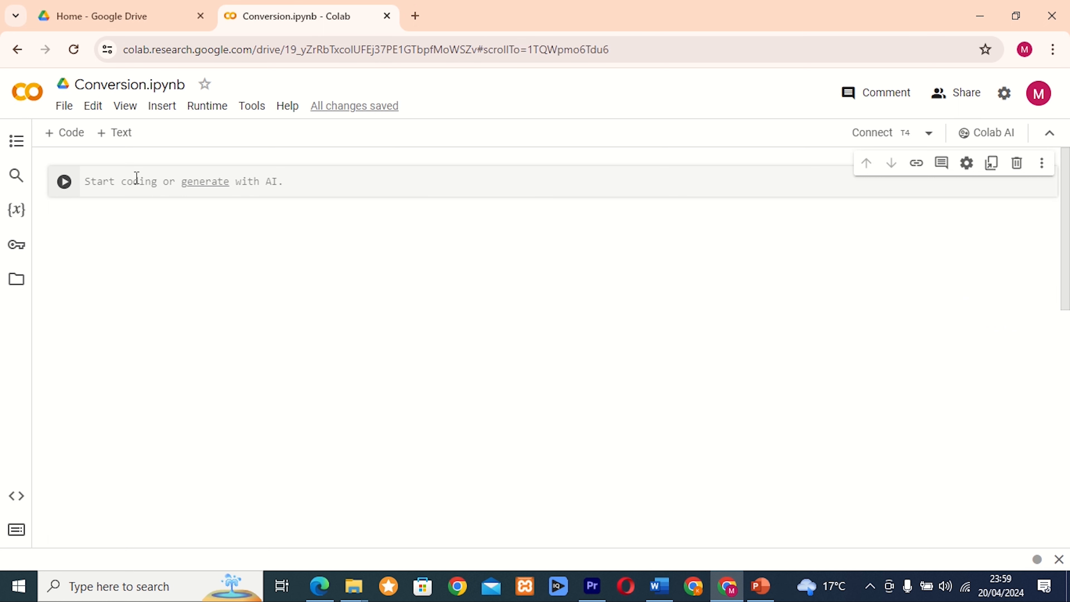
# Switch to the Word notes and copy the two command lines under "Install Whisper AI".
pyautogui.click(128, 180)
pyautogui.click(667, 581)
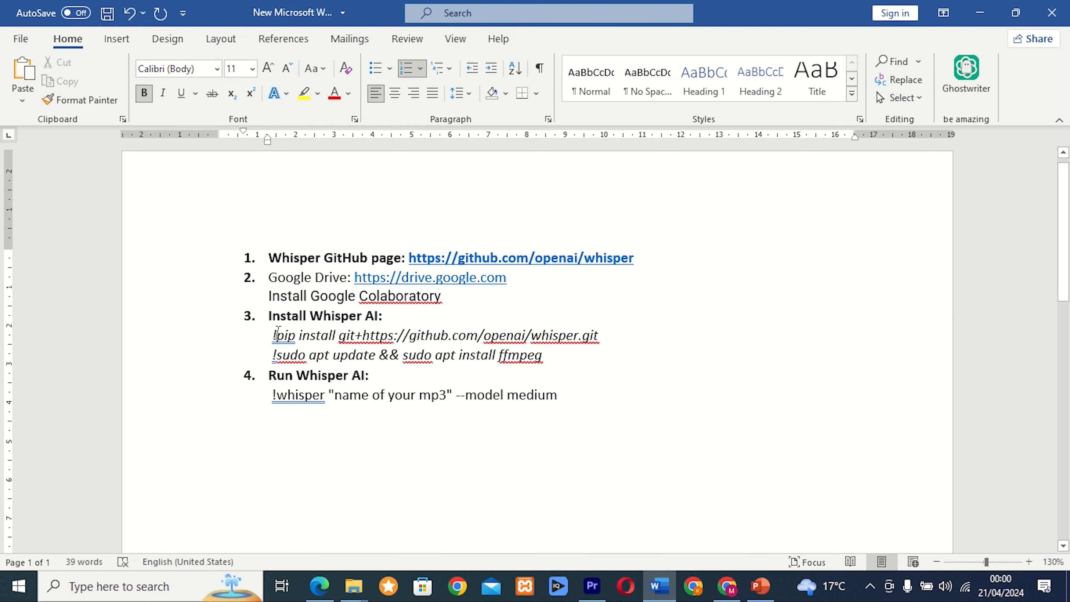
pyautogui.moveTo(276, 335); pyautogui.dragTo(533, 363)
pyautogui.hotkey('ctrl', 'c')
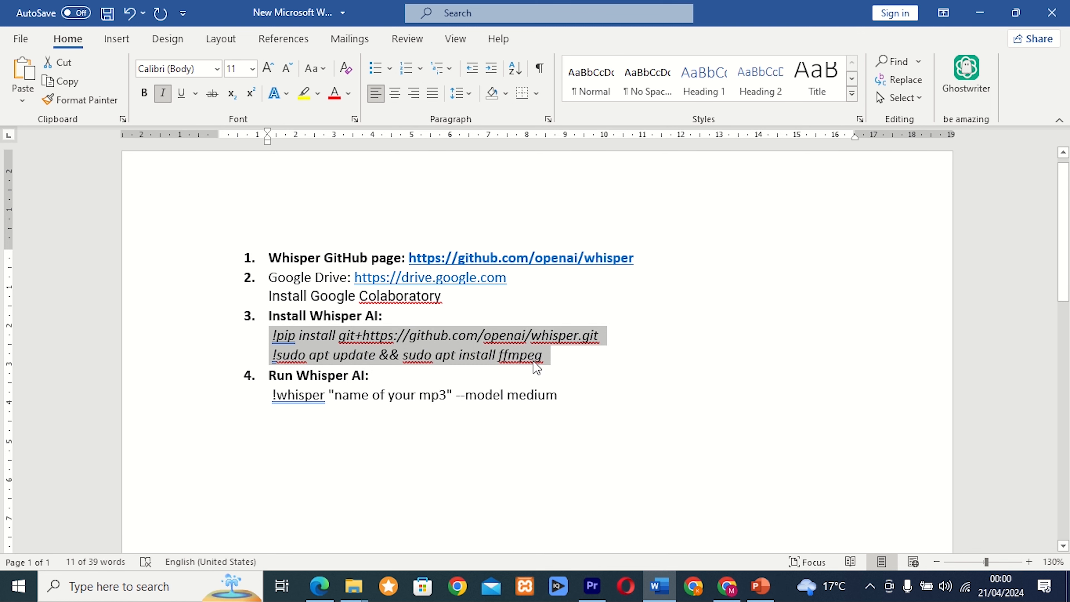
# Return to the Colab notebook in Chrome, paste the Whisper and ffmpeg install commands into the empty code cell, and run it.
pyautogui.click(733, 589)
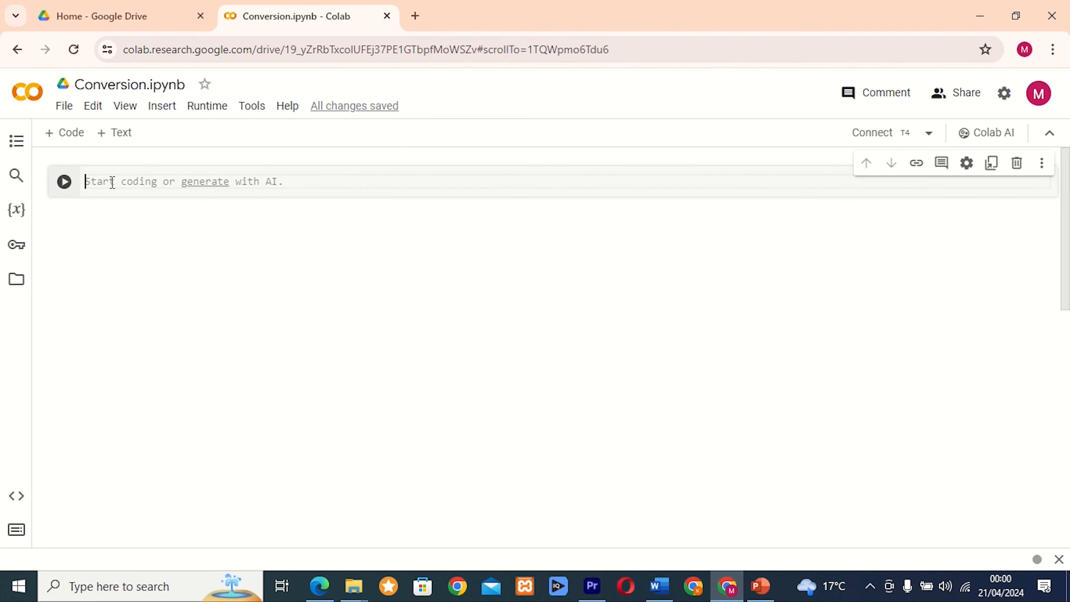
pyautogui.hotkey('ctrl', 'v')
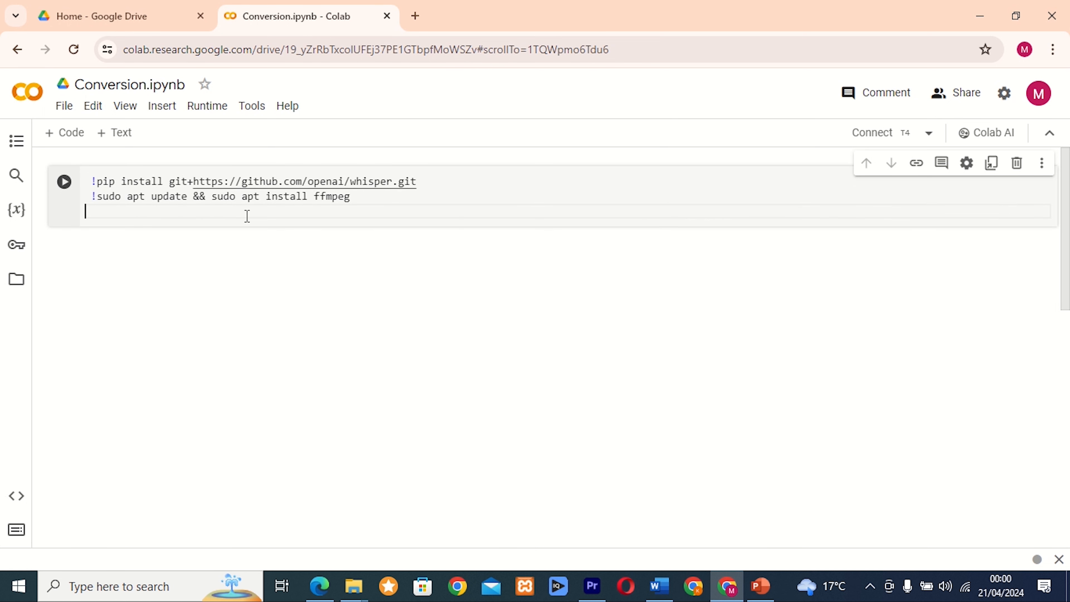
pyautogui.click(64, 182)
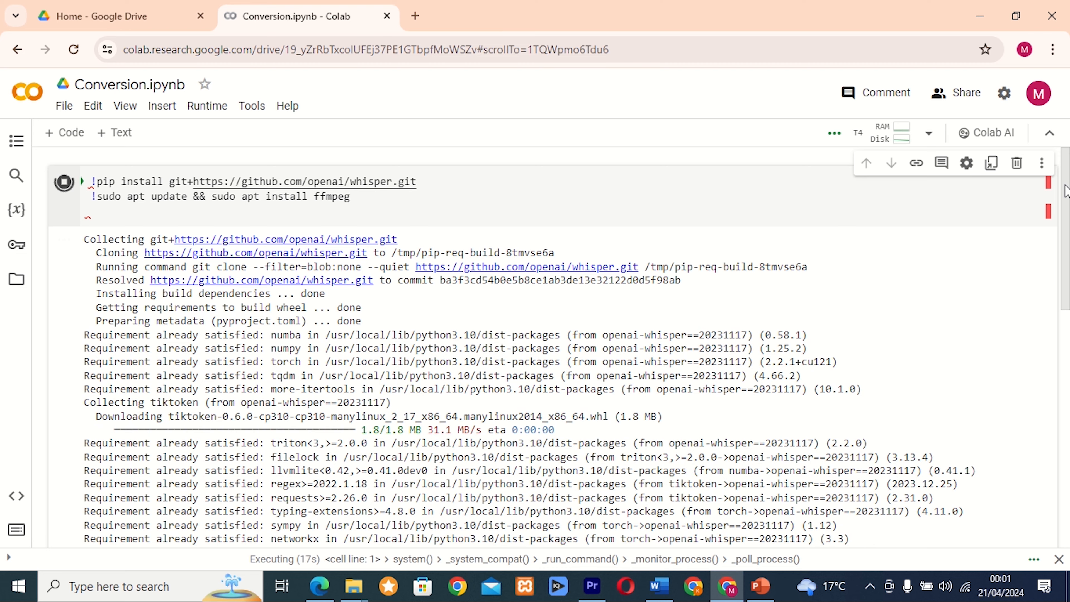
pyautogui.moveTo(1066, 190); pyautogui.dragTo(1068, 363)
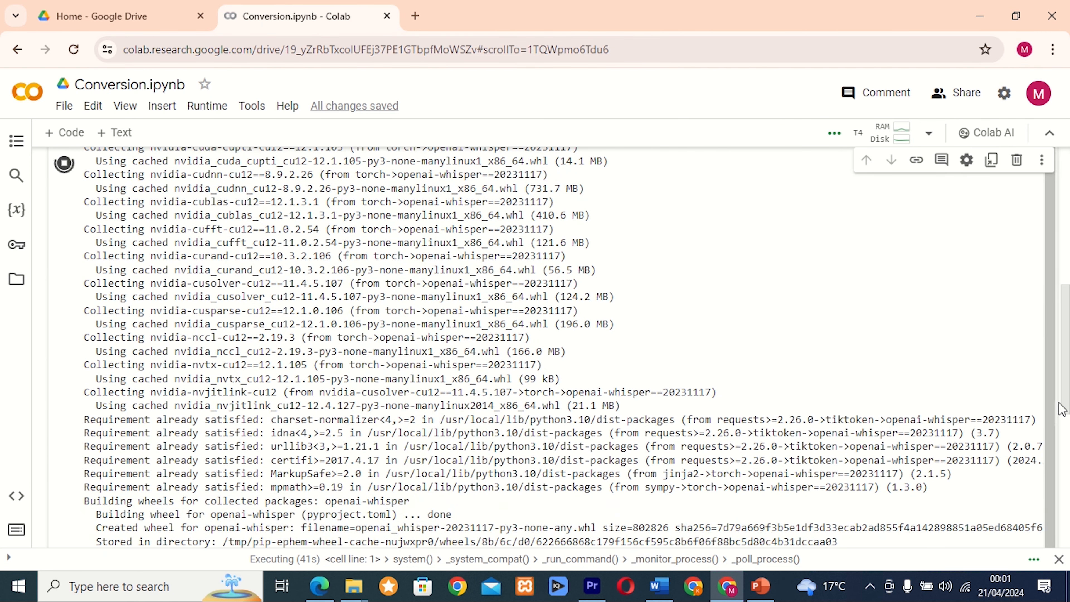
# Open the notebook's session files and upload help.mp3 to session storage from the audio folder under Music in File Explorer.
pyautogui.moveTo(1065, 377); pyautogui.dragTo(1068, 478)
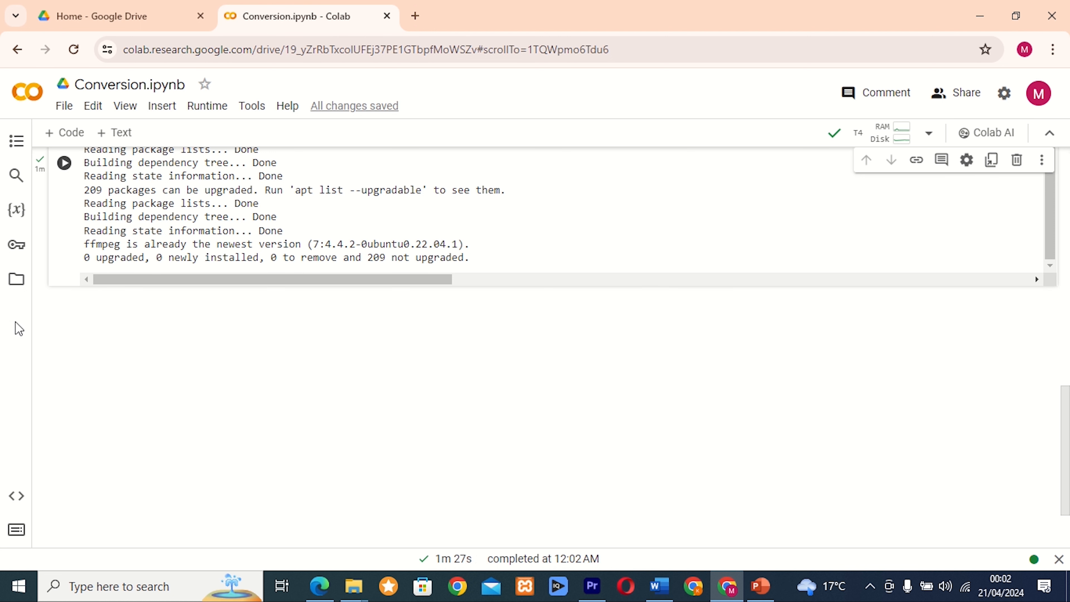
pyautogui.click(19, 282)
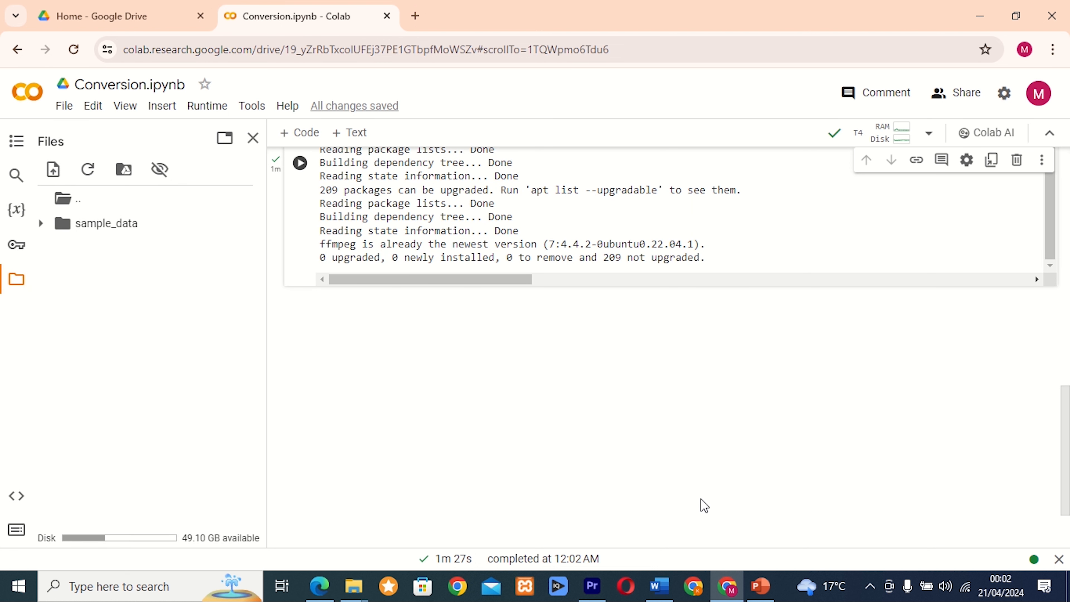
pyautogui.click(358, 597)
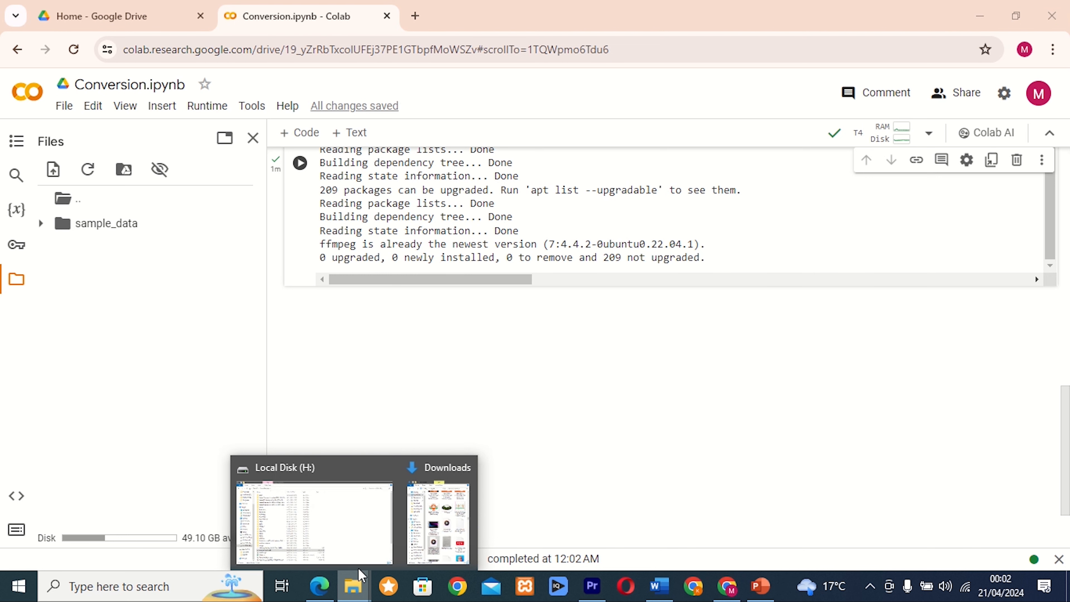
pyautogui.click(349, 524)
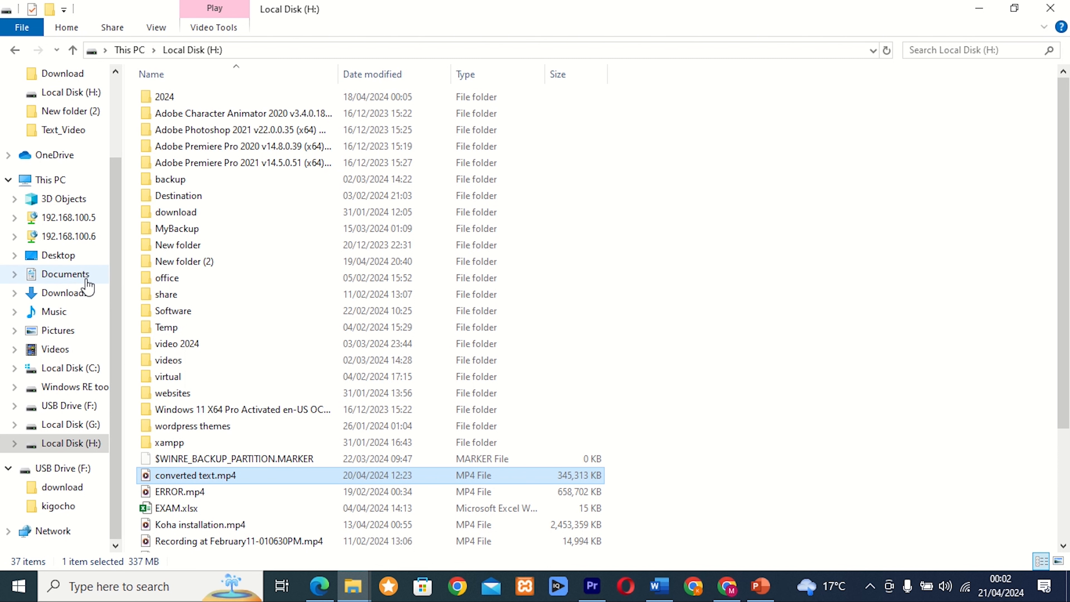
pyautogui.click(70, 321)
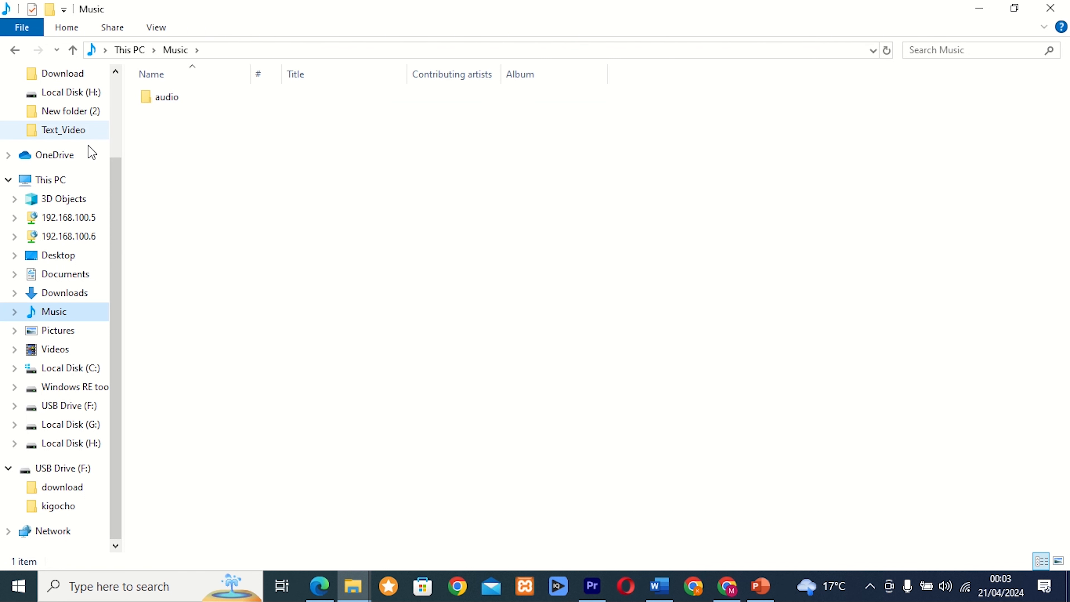
pyautogui.click(187, 102)
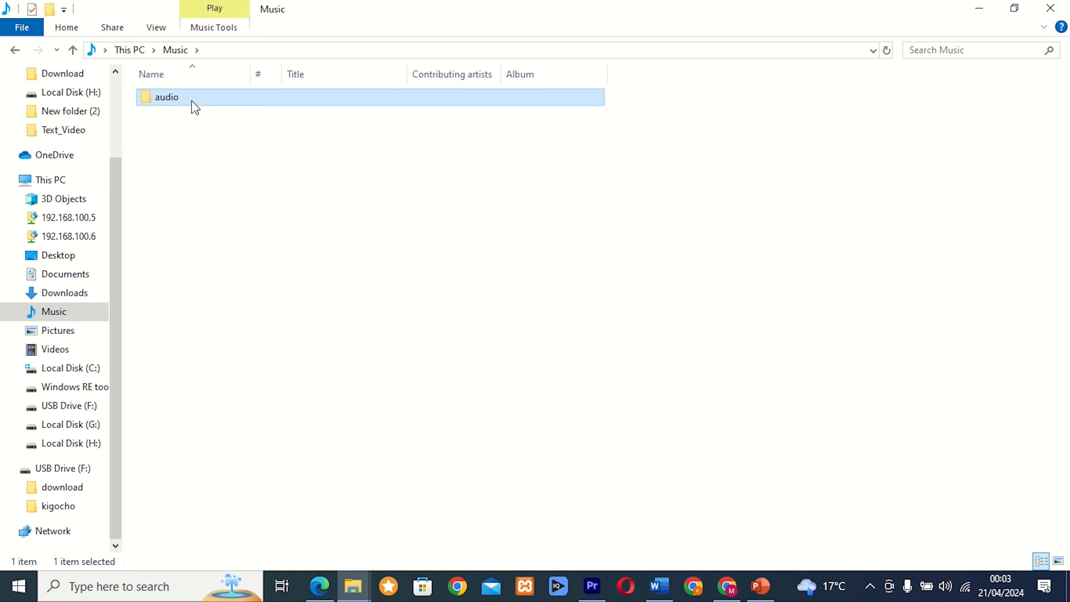
pyautogui.doubleClick(194, 103)
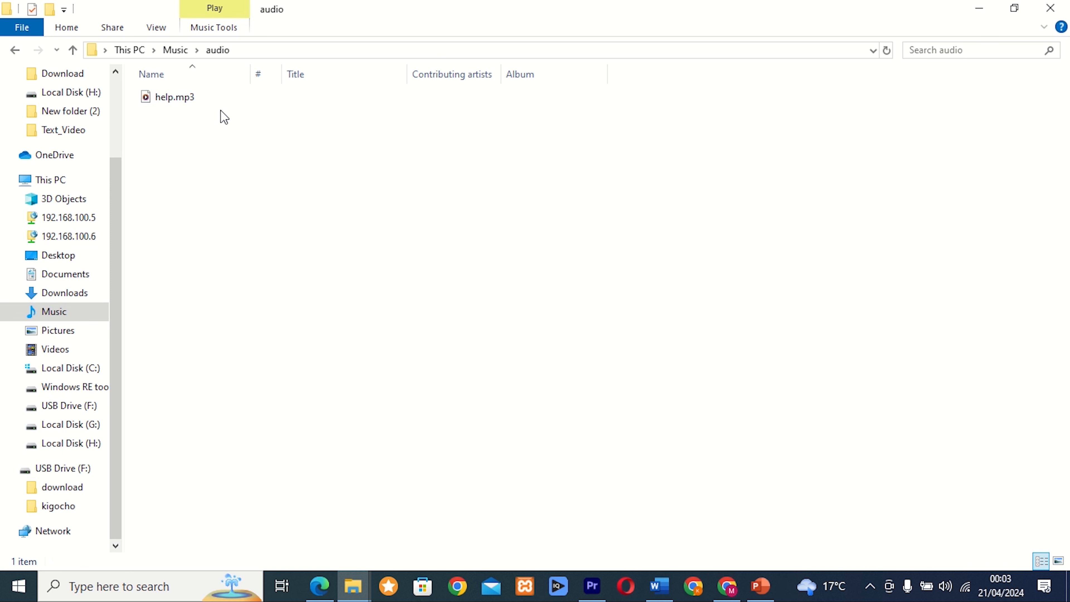
pyautogui.click(182, 103)
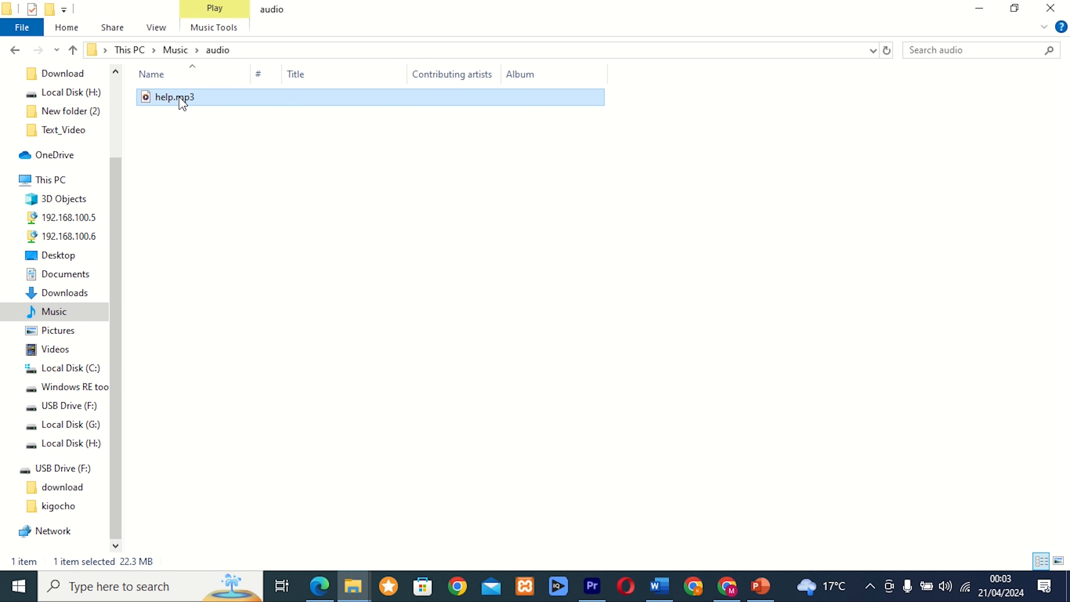
pyautogui.moveTo(183, 103); pyautogui.dragTo(79, 327)
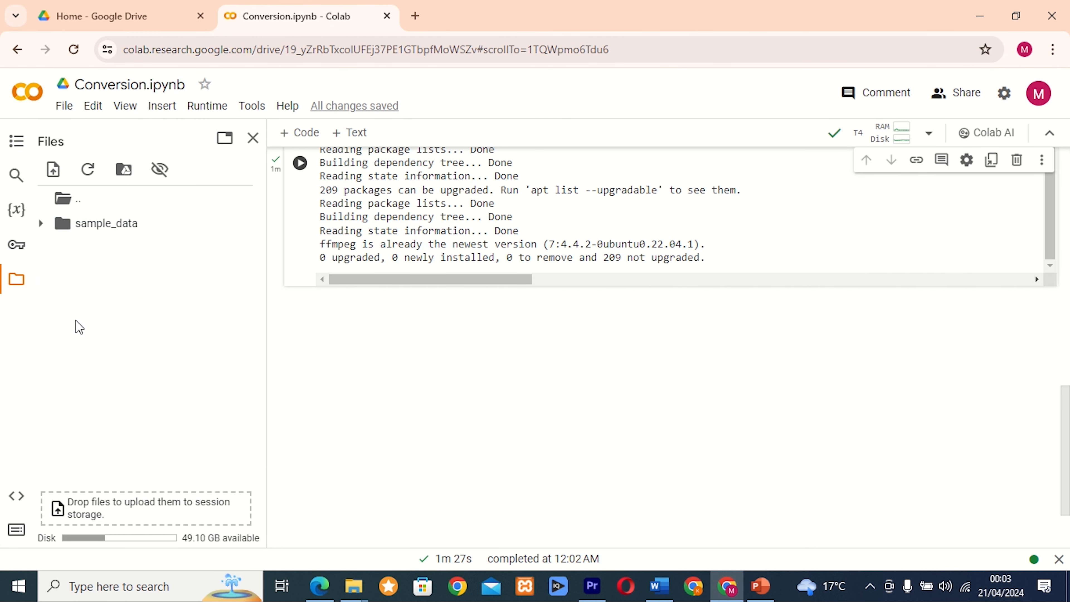